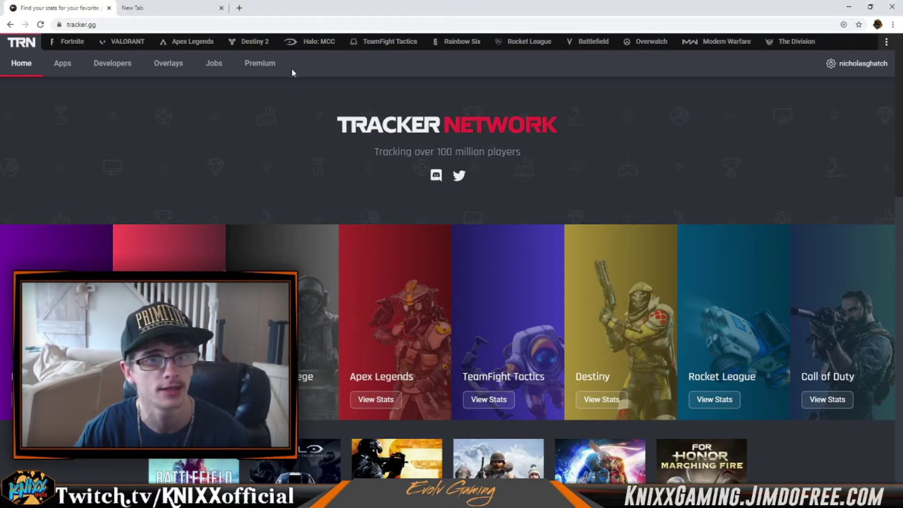
- Open the overlay editor and look through the supported games, choosing Fortnite for the overlay
{"action": "left_click", "coordinate": [168, 63]}
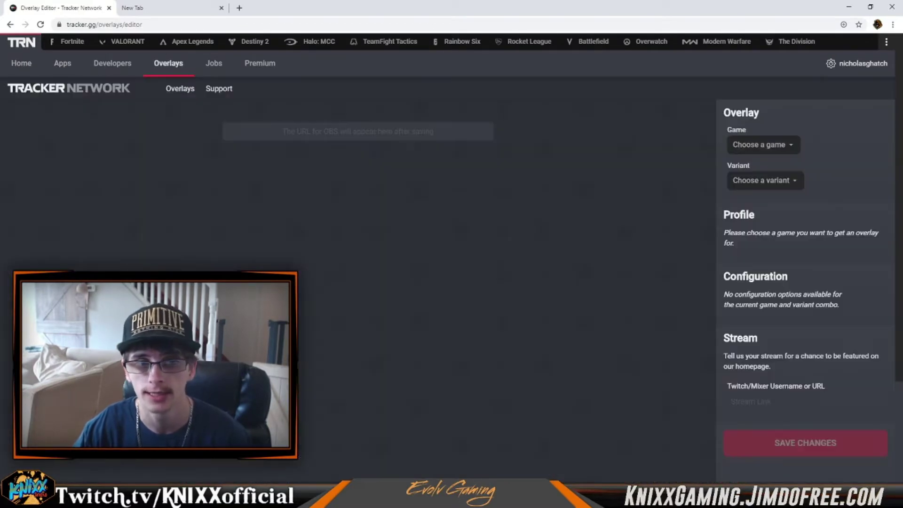
{"action": "left_click", "coordinate": [759, 144]}
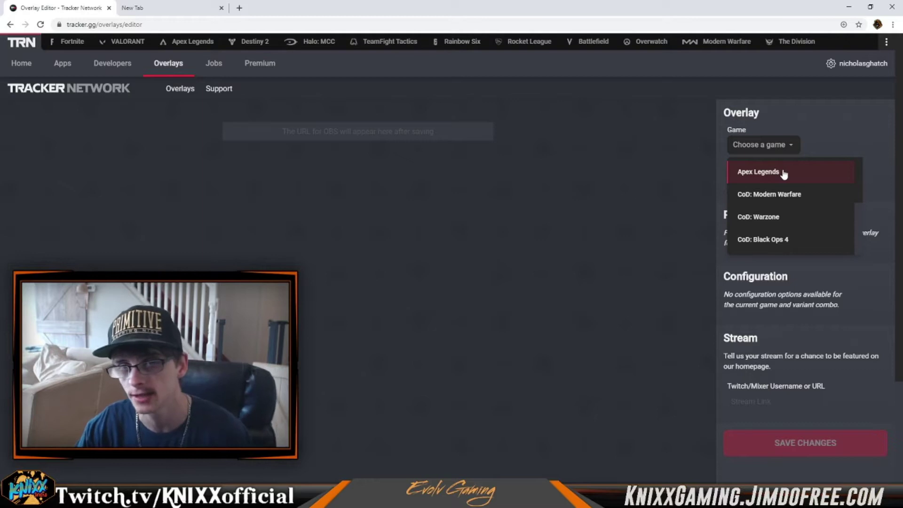
{"action": "scroll", "coordinate": [783, 174], "scroll_direction": "down", "scroll_amount": 1}
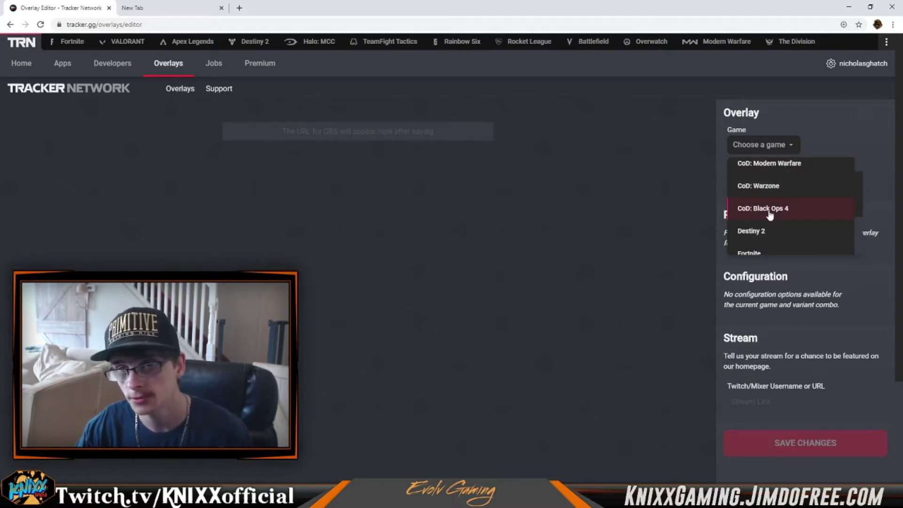
{"action": "scroll", "coordinate": [771, 240], "scroll_direction": "down", "scroll_amount": 1}
{"action": "scroll", "coordinate": [771, 239], "scroll_direction": "down", "scroll_amount": 3}
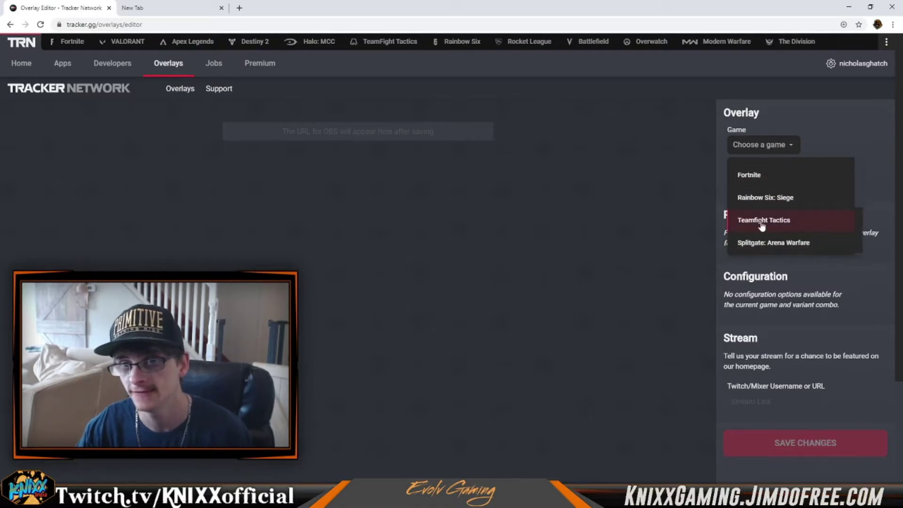
{"action": "scroll", "coordinate": [832, 221], "scroll_direction": "down", "scroll_amount": 1}
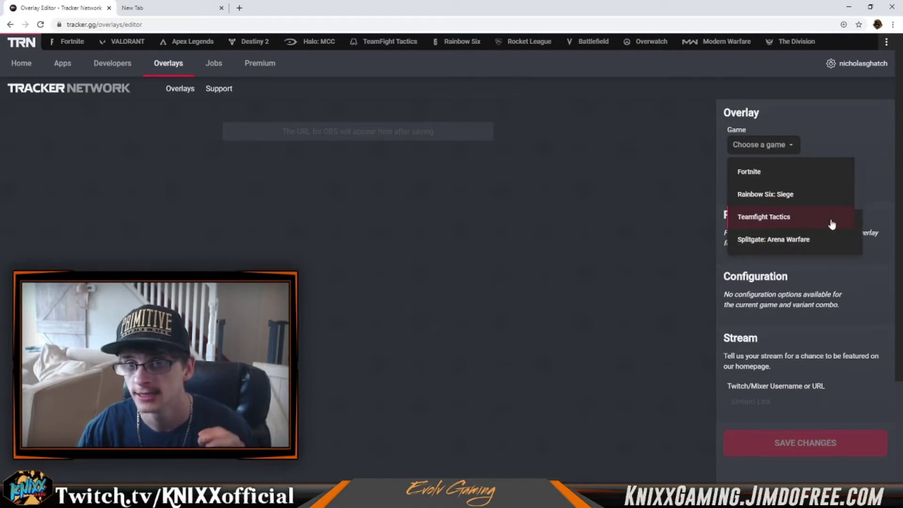
{"action": "scroll", "coordinate": [824, 245], "scroll_direction": "down", "scroll_amount": 1}
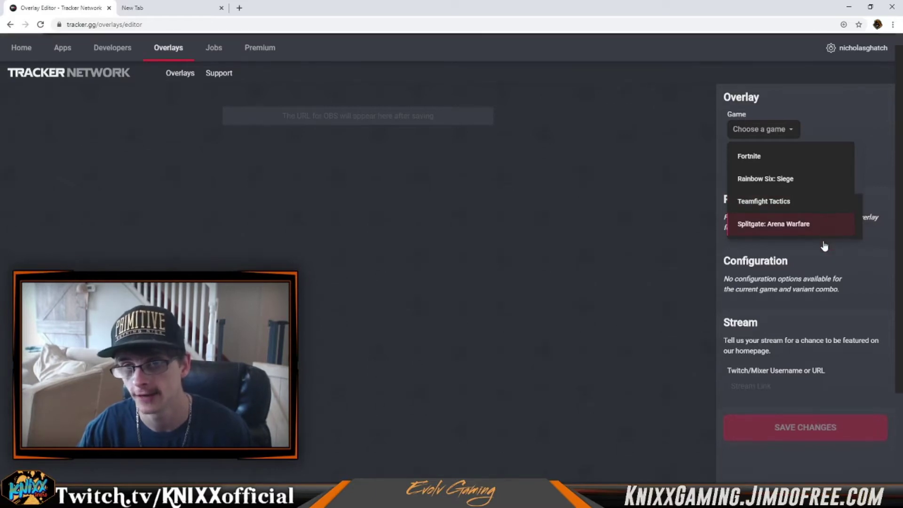
{"action": "scroll", "coordinate": [780, 206], "scroll_direction": "up", "scroll_amount": 2}
{"action": "scroll", "coordinate": [781, 207], "scroll_direction": "up", "scroll_amount": 1}
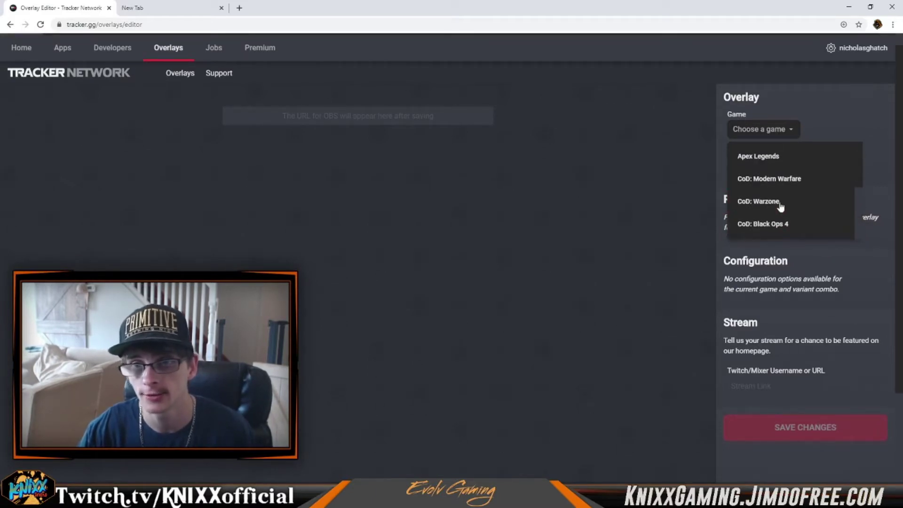
{"action": "scroll", "coordinate": [780, 207], "scroll_direction": "up", "scroll_amount": 1}
{"action": "scroll", "coordinate": [788, 199], "scroll_direction": "down", "scroll_amount": 1}
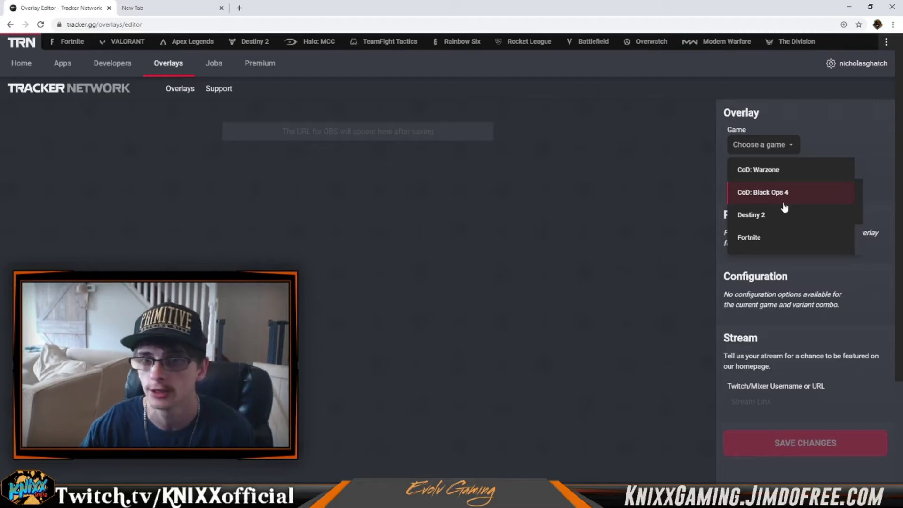
{"action": "scroll", "coordinate": [783, 207], "scroll_direction": "down", "scroll_amount": 2}
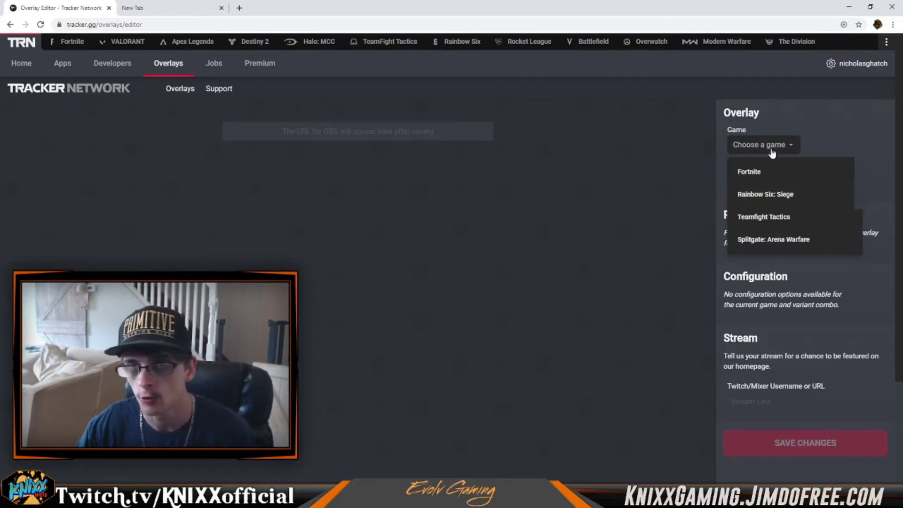
{"action": "left_click", "coordinate": [784, 173]}
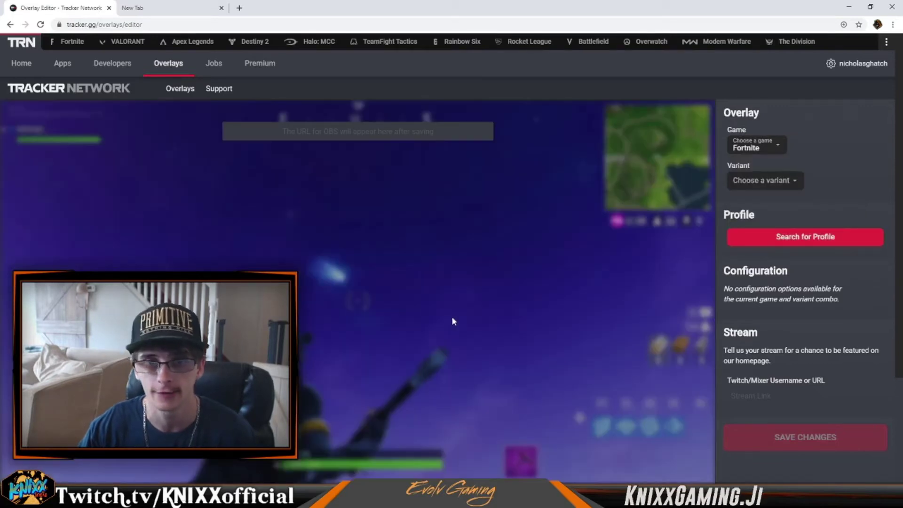
- Set the overlay variant to Boxed - Horizontal and add the suggested player profile
{"action": "left_click", "coordinate": [758, 181]}
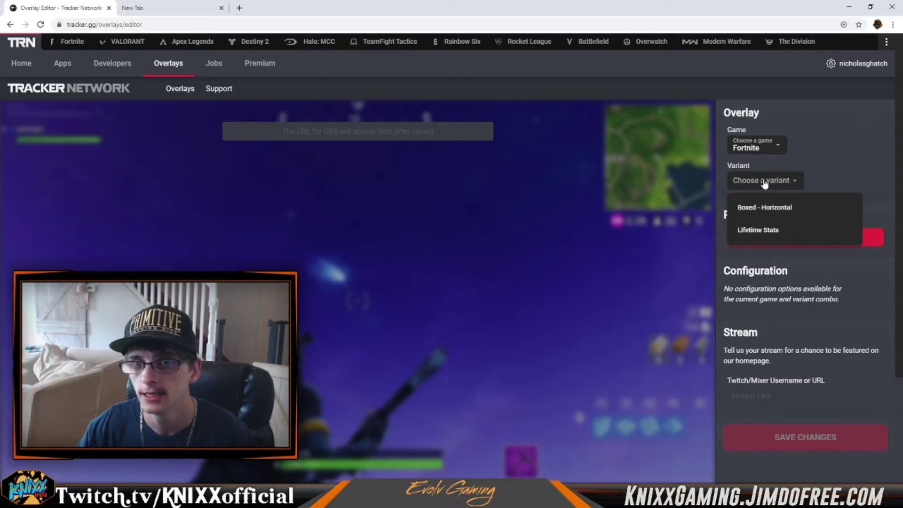
{"action": "left_click", "coordinate": [765, 207]}
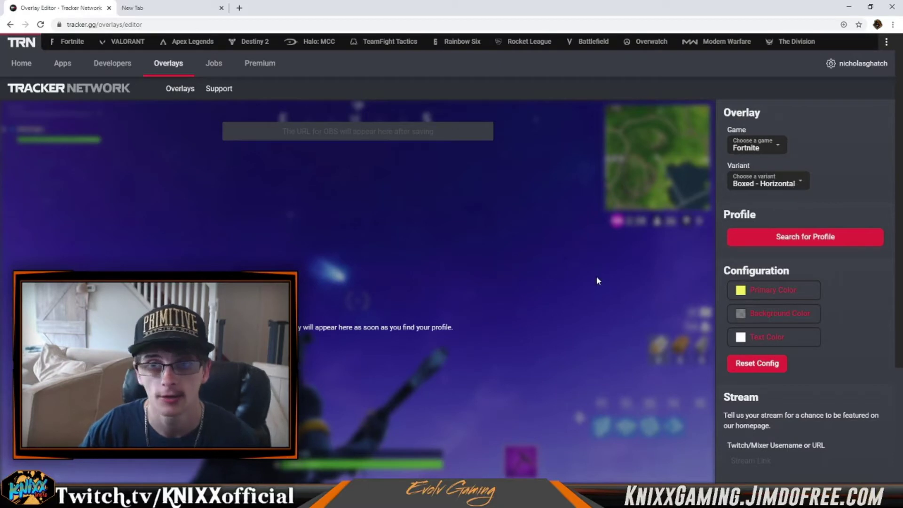
{"action": "left_click", "coordinate": [766, 239]}
{"action": "left_click", "coordinate": [355, 287]}
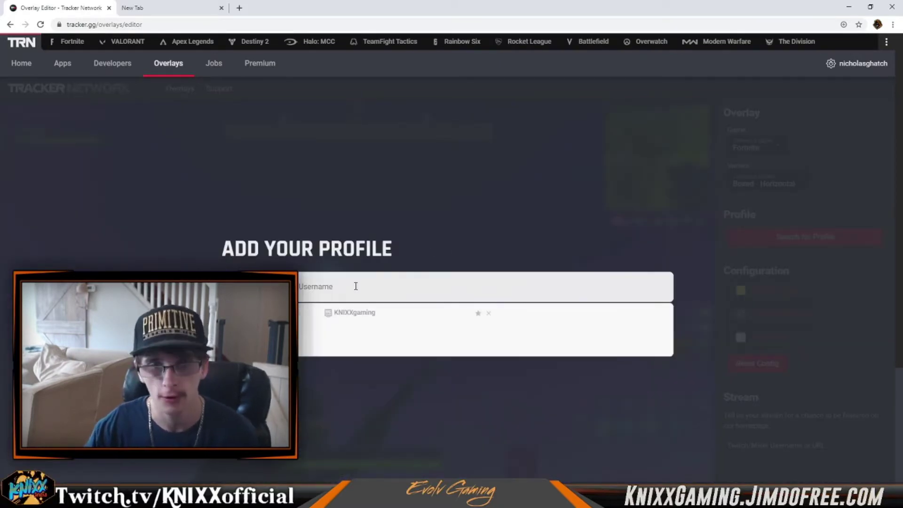
{"action": "left_click", "coordinate": [435, 312]}
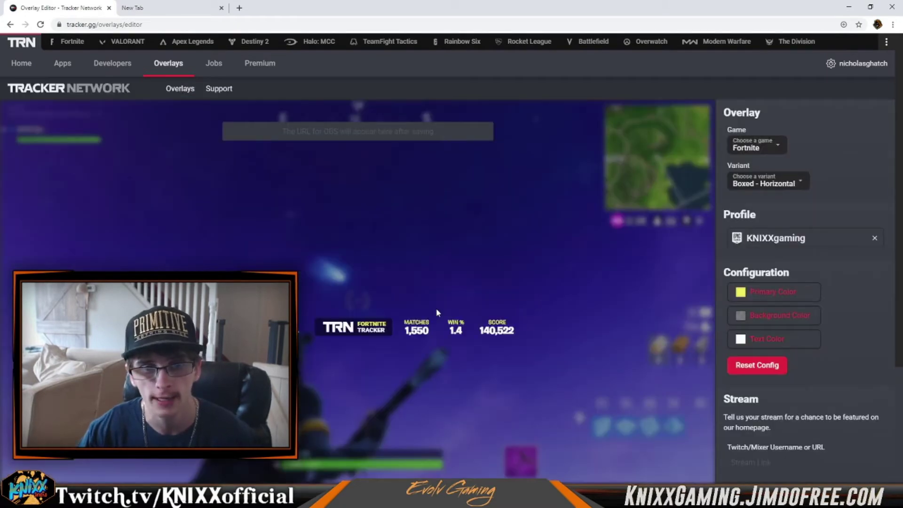
- Set the overlay's primary color to orange and its background color to black from the preset swatches
{"action": "left_click", "coordinate": [753, 299]}
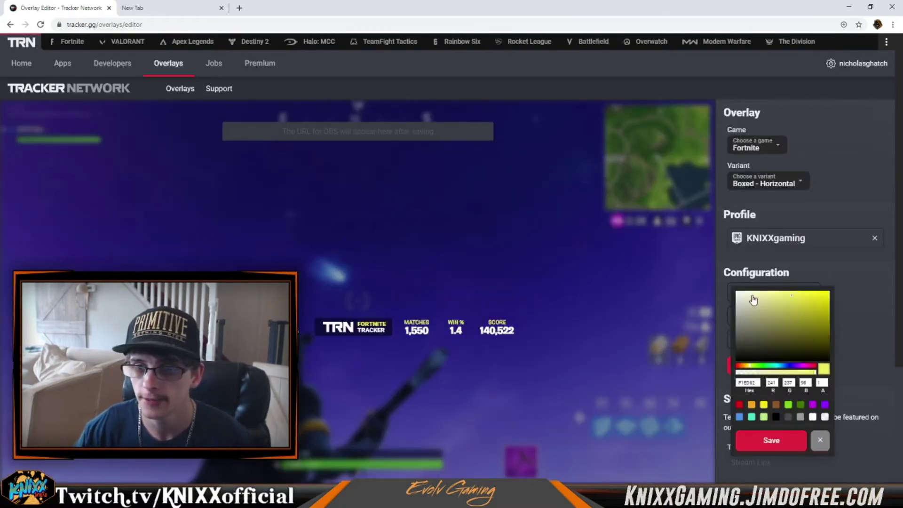
{"action": "left_click", "coordinate": [751, 406]}
{"action": "left_click", "coordinate": [795, 437]}
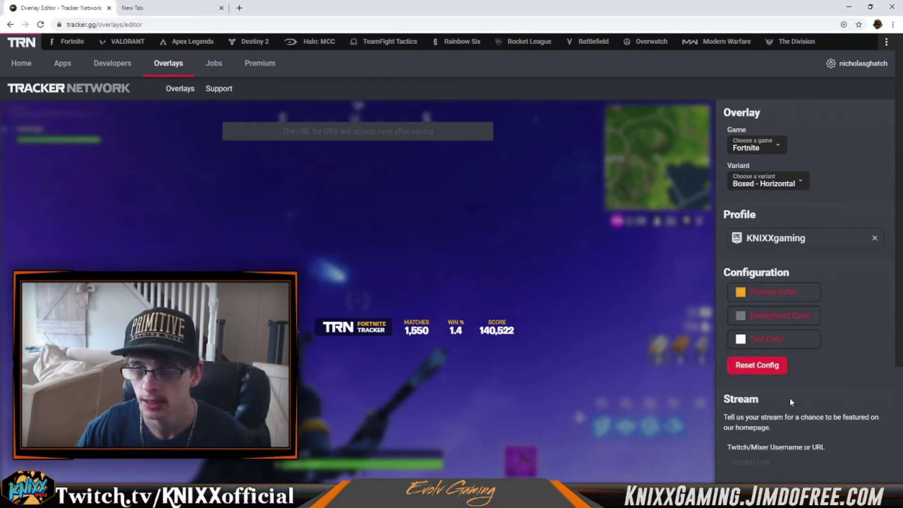
{"action": "left_click", "coordinate": [786, 318]}
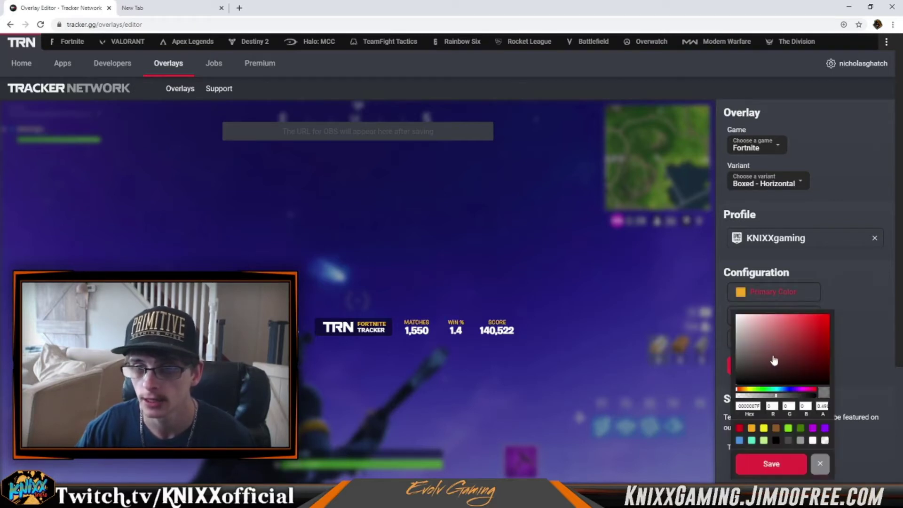
{"action": "left_click", "coordinate": [776, 442]}
{"action": "left_click", "coordinate": [761, 468]}
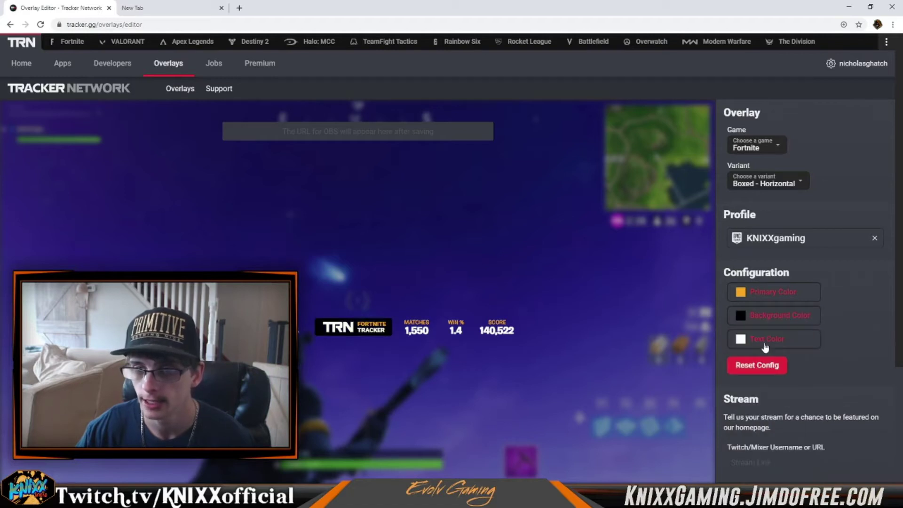
- Set the overlay's text color to the preset blue, hex 4A90E2
{"action": "left_click", "coordinate": [765, 347]}
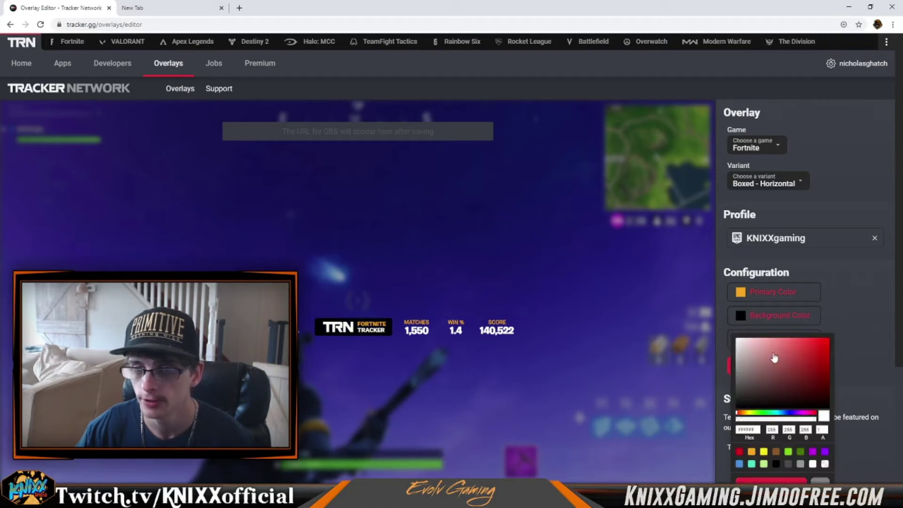
{"action": "left_click", "coordinate": [738, 465]}
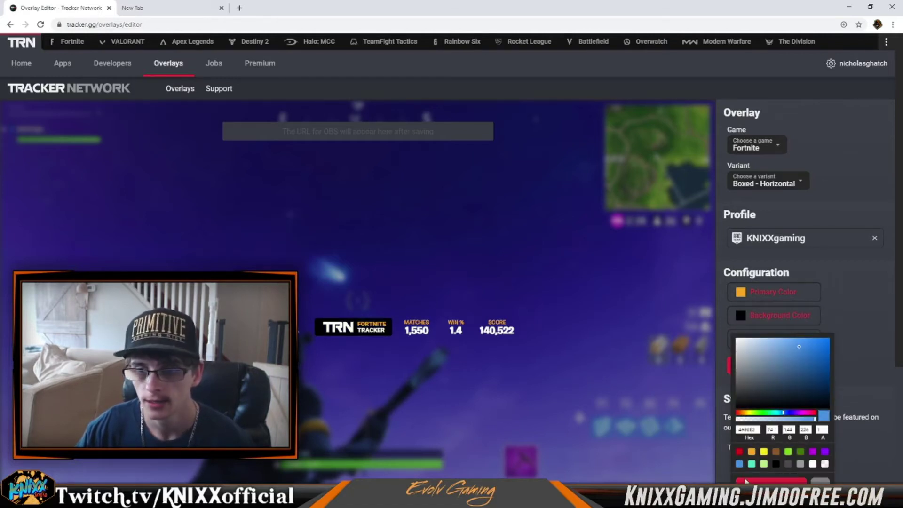
{"action": "left_click", "coordinate": [727, 474]}
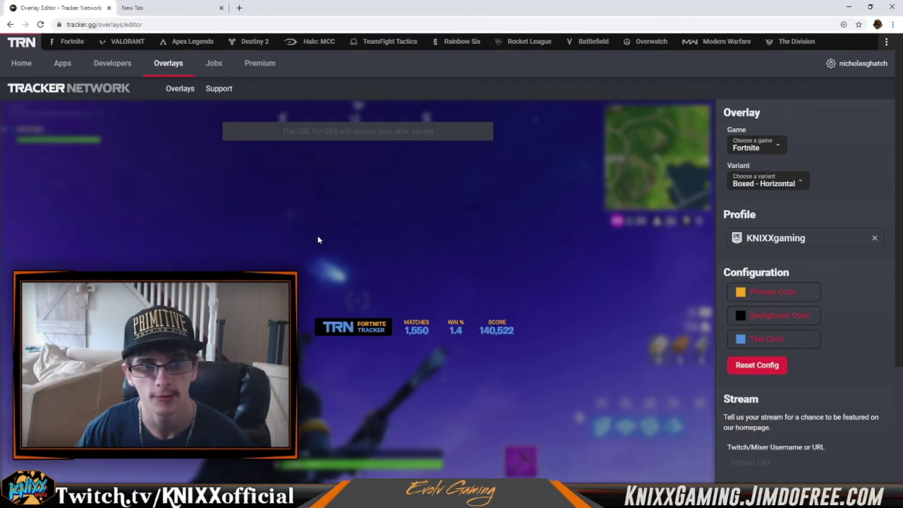
- Preview the Lifetime Stats variant and switch the overlay back to Boxed - Horizontal
{"action": "scroll", "coordinate": [342, 235], "scroll_direction": "down", "scroll_amount": 2}
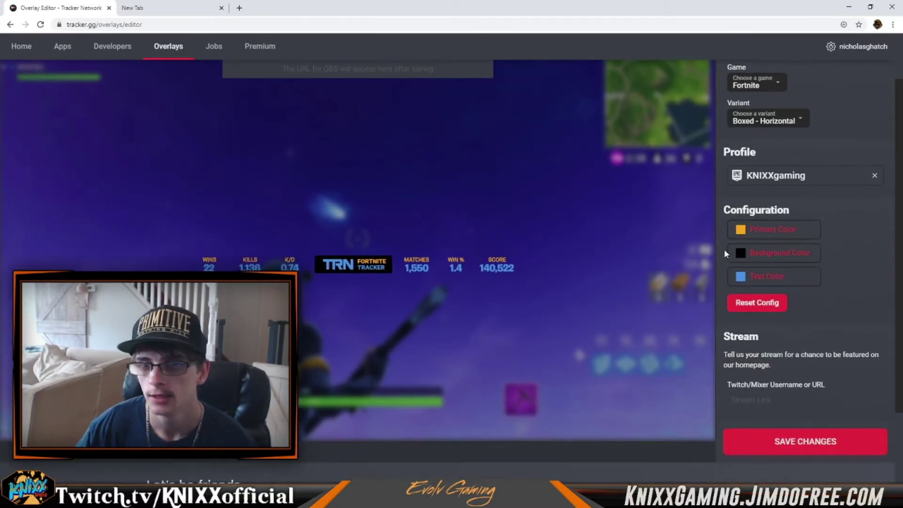
{"action": "scroll", "coordinate": [441, 318], "scroll_direction": "up", "scroll_amount": 2}
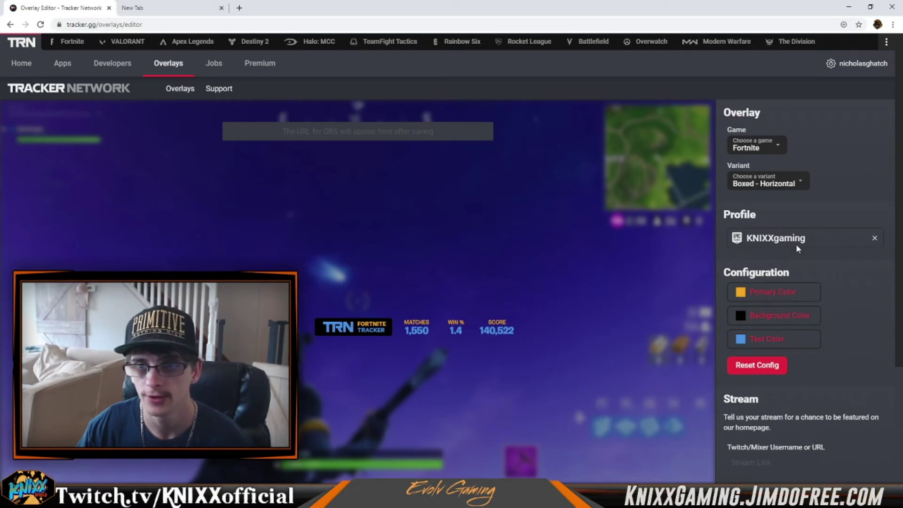
{"action": "left_click", "coordinate": [796, 245]}
{"action": "left_click", "coordinate": [489, 139]}
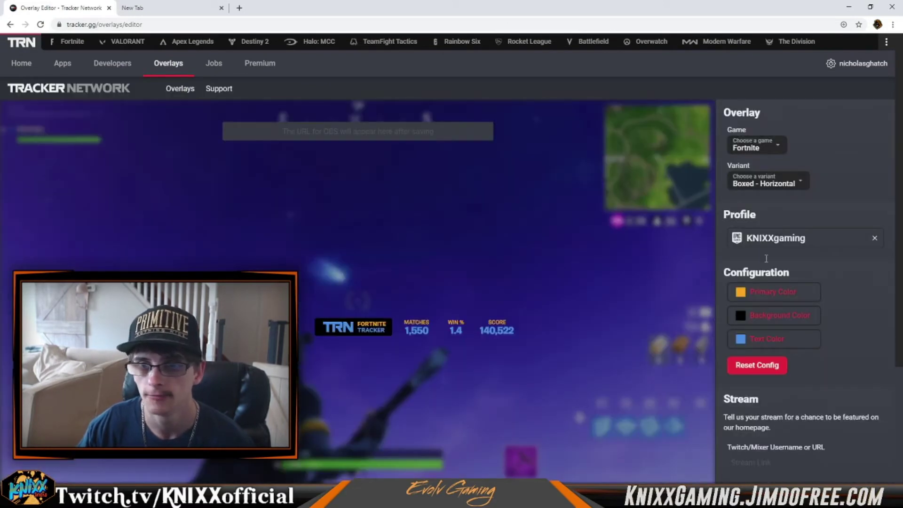
{"action": "left_click", "coordinate": [756, 183]}
{"action": "left_click", "coordinate": [765, 232]}
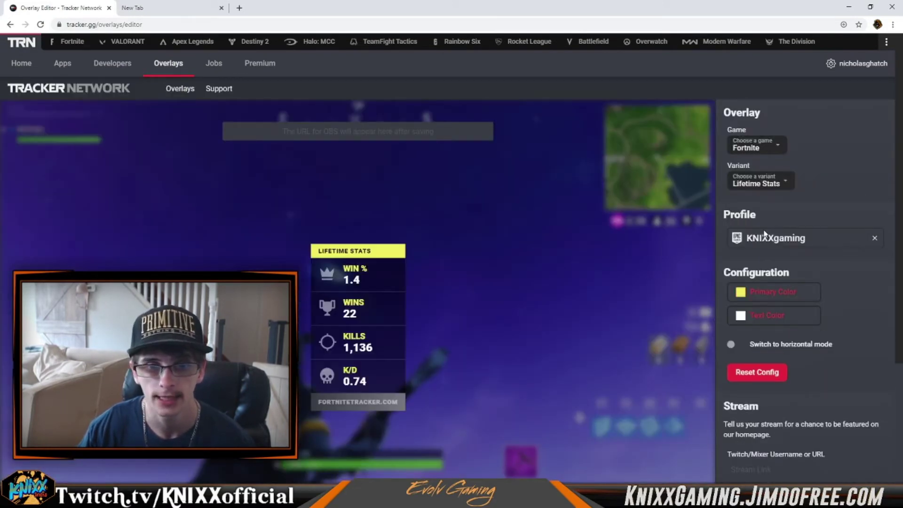
{"action": "left_click", "coordinate": [781, 184]}
{"action": "left_click", "coordinate": [767, 205]}
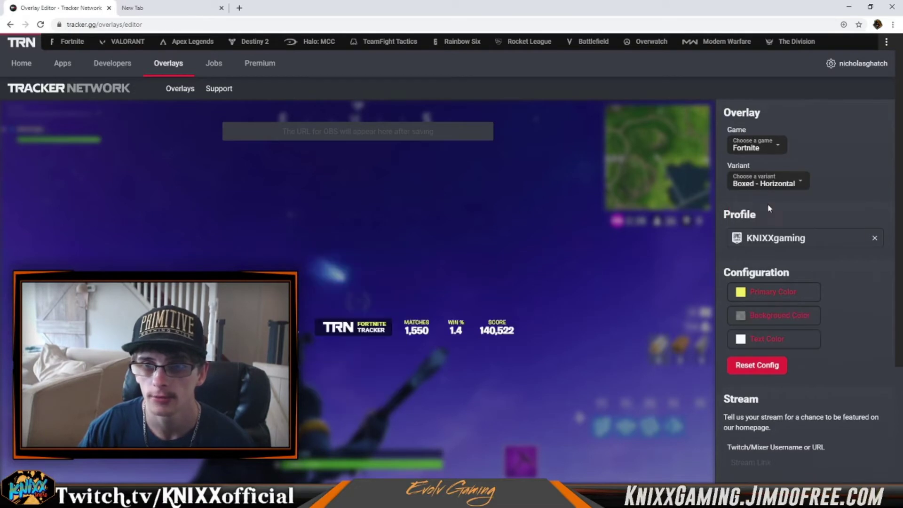
- Set the primary color to orange F5A623 and the background color to a semi-transparent near-black
{"action": "left_click", "coordinate": [778, 294]}
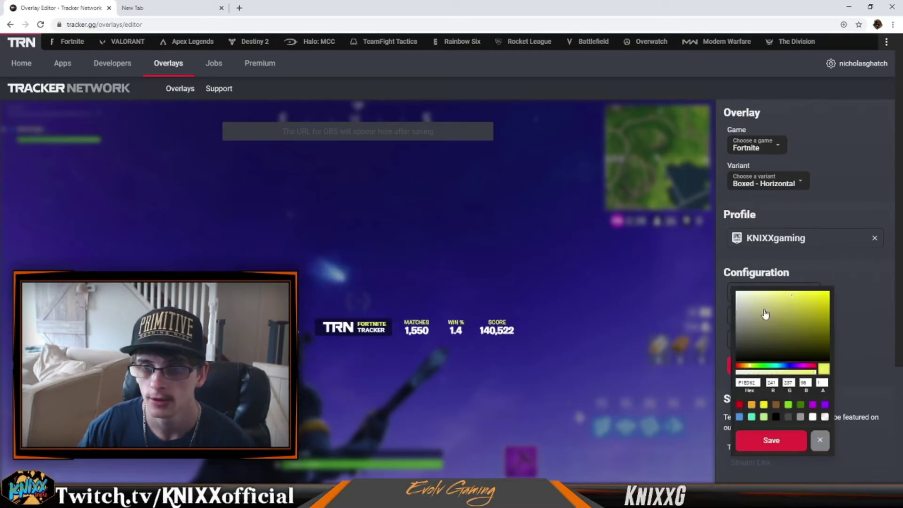
{"action": "left_click", "coordinate": [752, 406]}
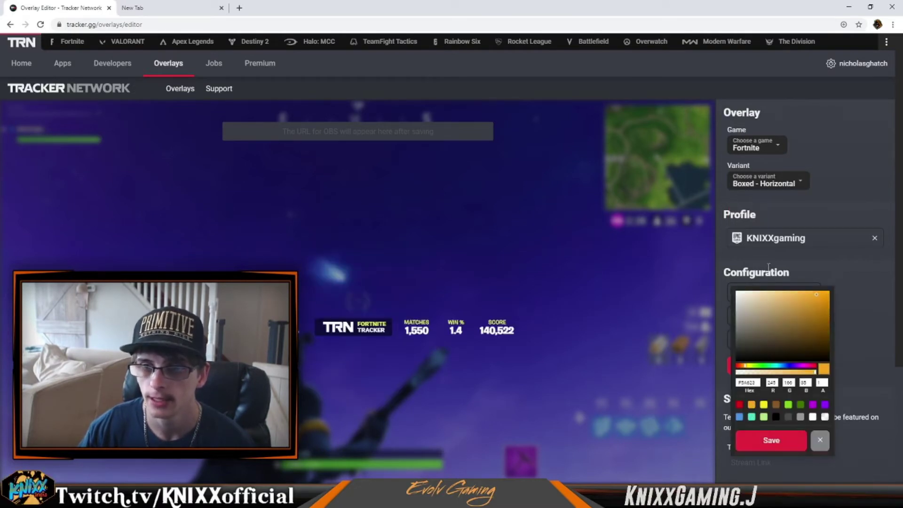
{"action": "left_click", "coordinate": [780, 443]}
{"action": "left_click", "coordinate": [771, 322]}
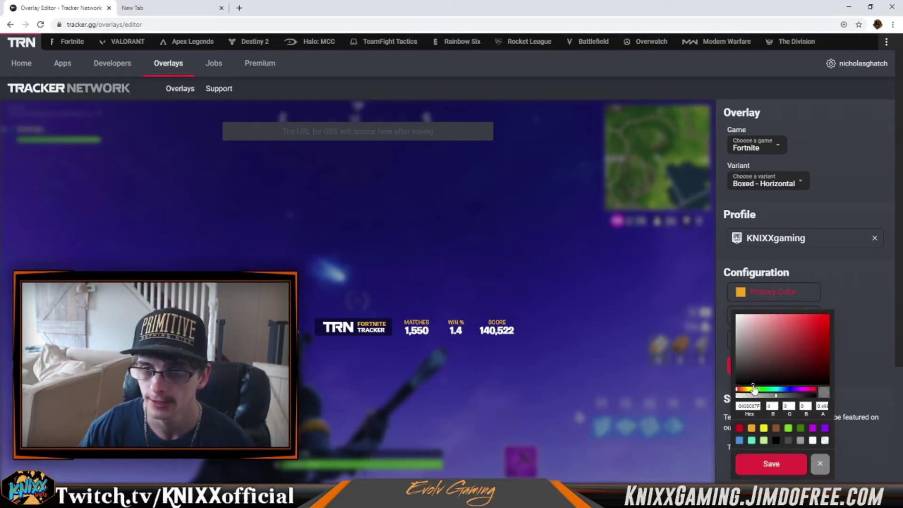
{"action": "left_click", "coordinate": [757, 464]}
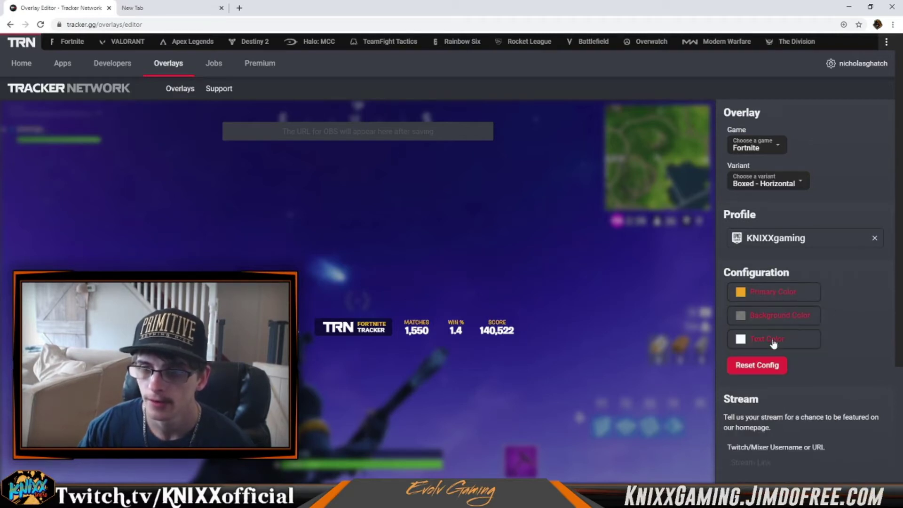
{"action": "left_click", "coordinate": [769, 315]}
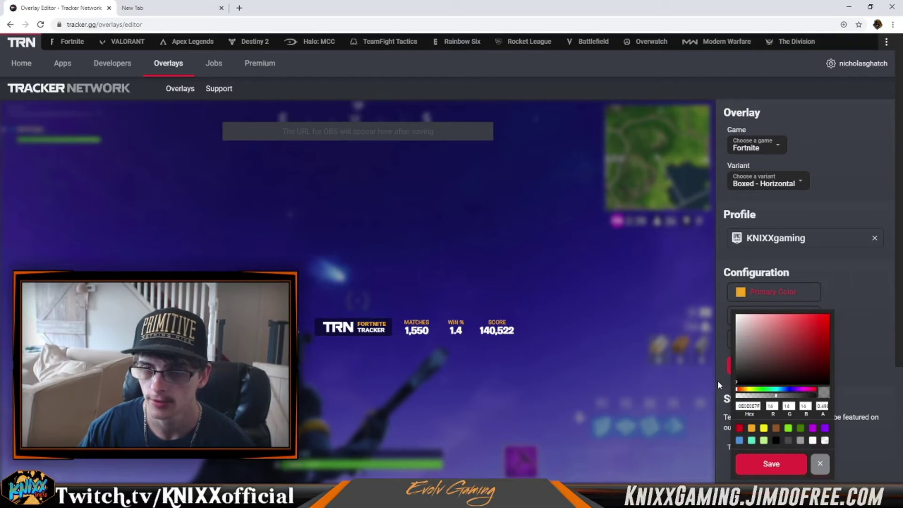
{"action": "left_click", "coordinate": [775, 467]}
- Set the text color to a semi-transparent blue with RGB 0, 140, 255 and alpha 0.54
{"action": "left_click", "coordinate": [758, 342]}
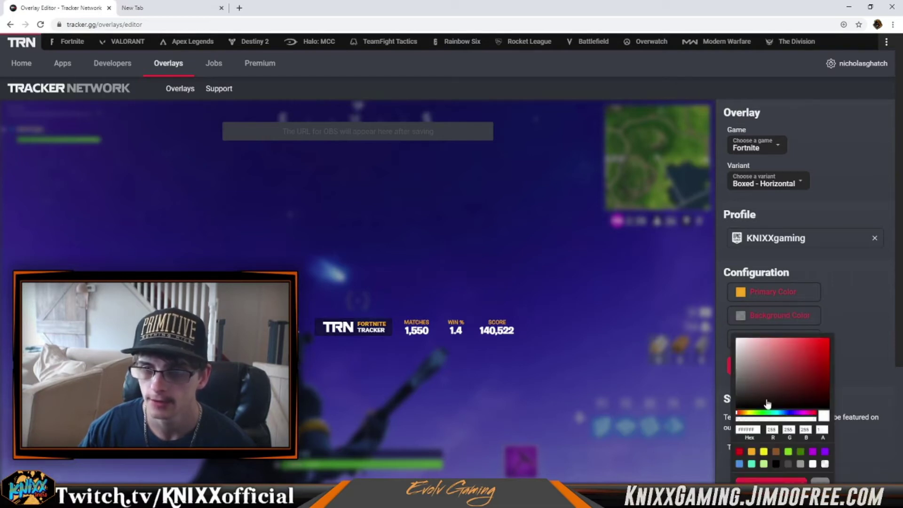
{"action": "left_click", "coordinate": [763, 400]}
{"action": "left_click_drag", "start_coordinate": [765, 419], "coordinate": [779, 418]}
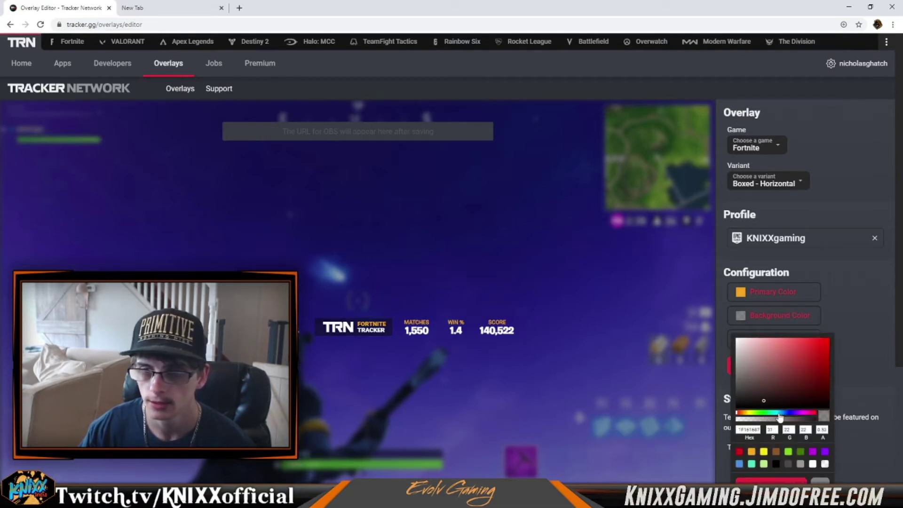
{"action": "left_click", "coordinate": [782, 412]}
{"action": "left_click", "coordinate": [818, 339]}
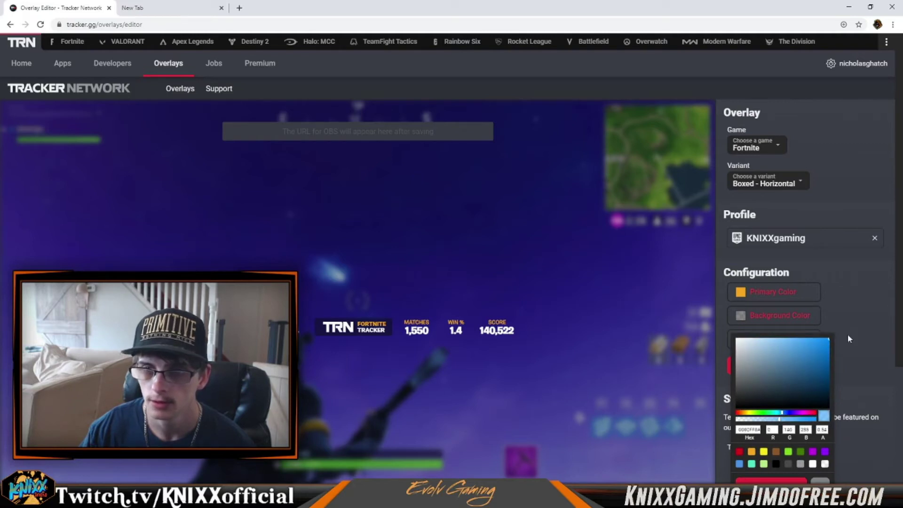
{"action": "left_click", "coordinate": [772, 480]}
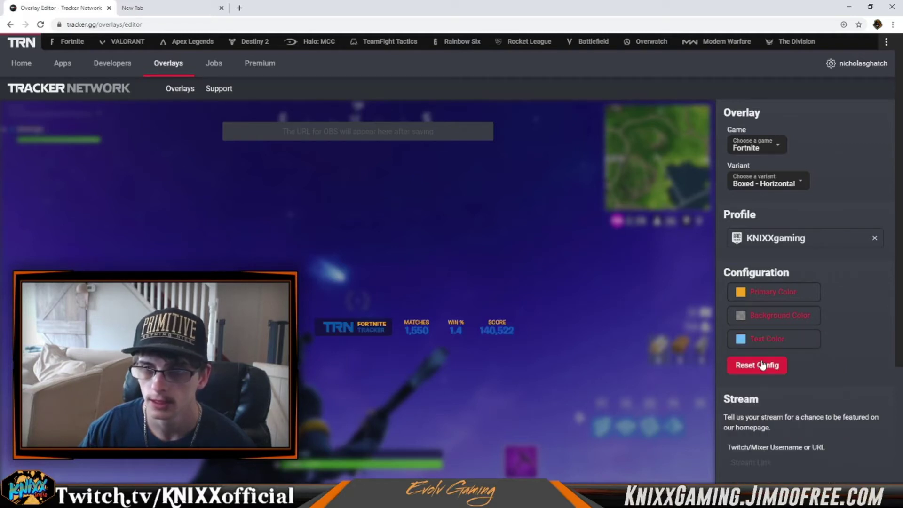
- Set the overlay's background color to the preset solid black, hex 000000
{"action": "left_click", "coordinate": [761, 316]}
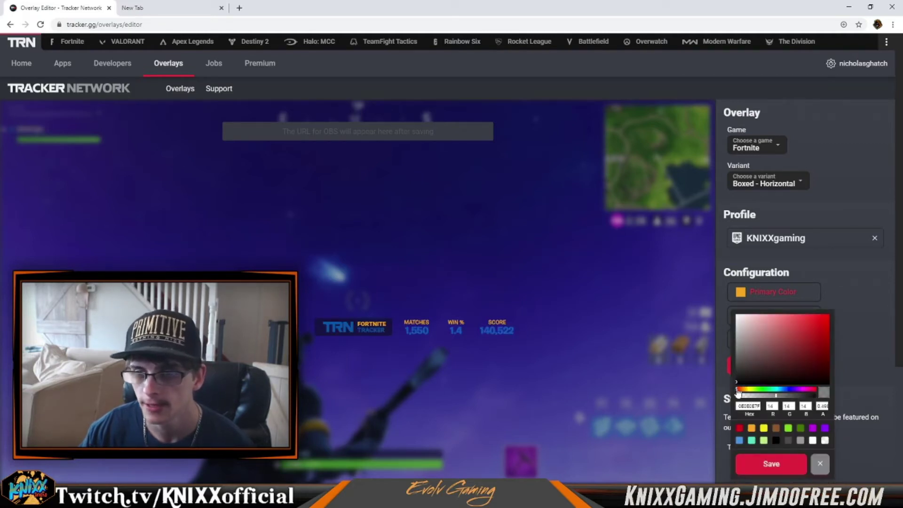
{"action": "left_click", "coordinate": [776, 441]}
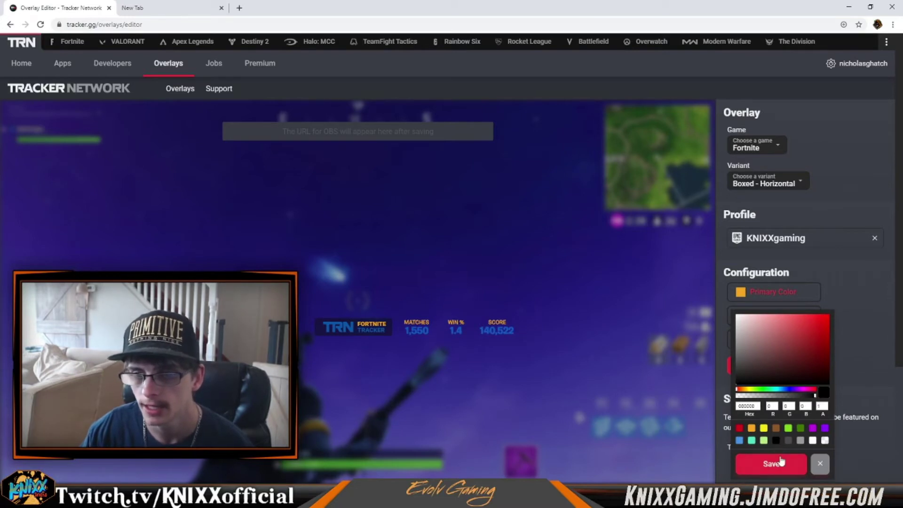
{"action": "left_click", "coordinate": [780, 460]}
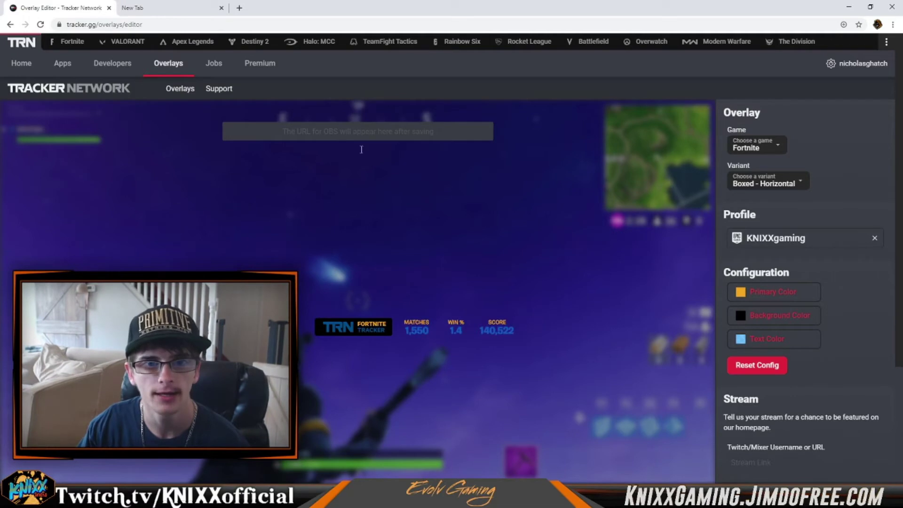
- Save the overlay changes and select the full generated overlay URL for use in OBS
{"action": "scroll", "coordinate": [806, 348], "scroll_direction": "down", "scroll_amount": 4}
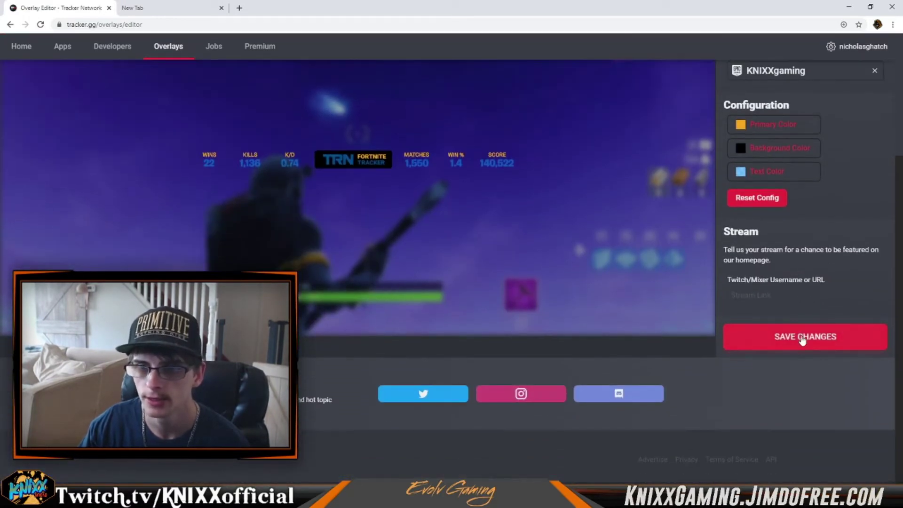
{"action": "left_click", "coordinate": [810, 337]}
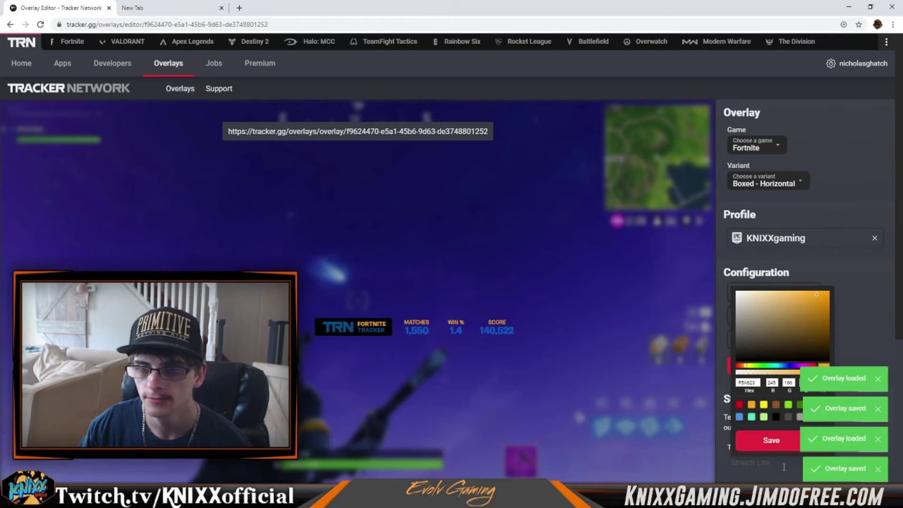
{"action": "scroll", "coordinate": [791, 339], "scroll_direction": "down", "scroll_amount": 2}
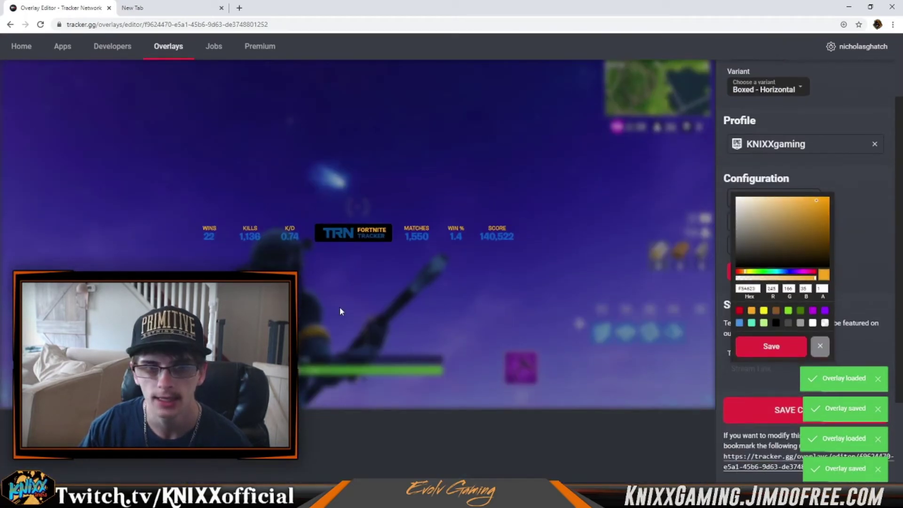
{"action": "scroll", "coordinate": [364, 210], "scroll_direction": "up", "scroll_amount": 2}
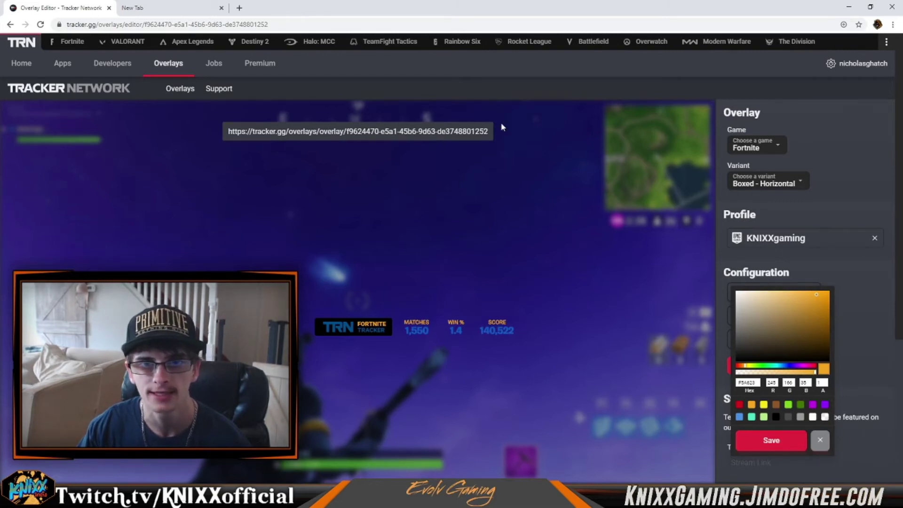
{"action": "left_click_drag", "start_coordinate": [501, 124], "coordinate": [510, 127]}
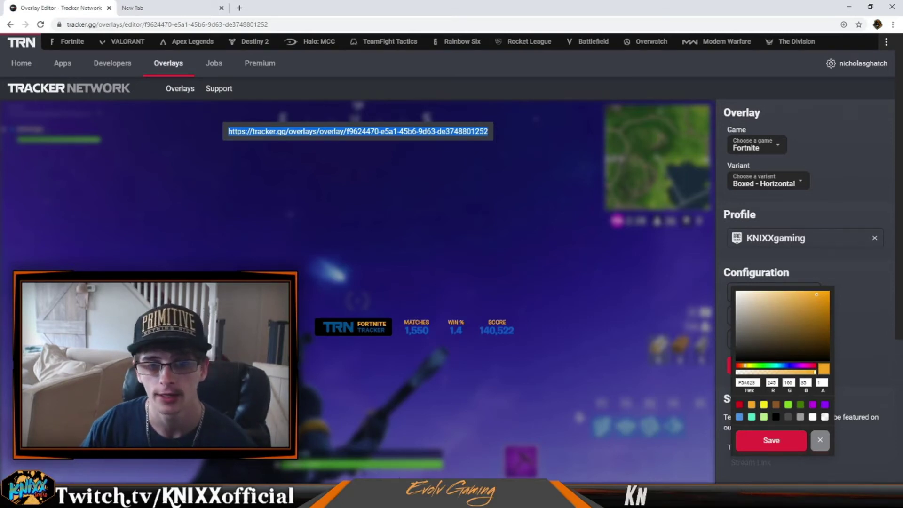
{"action": "left_click", "coordinate": [371, 498]}
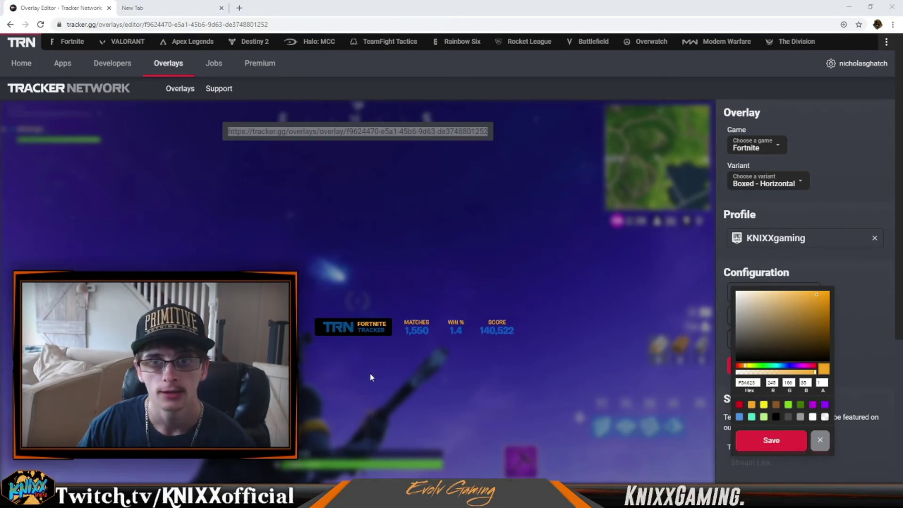